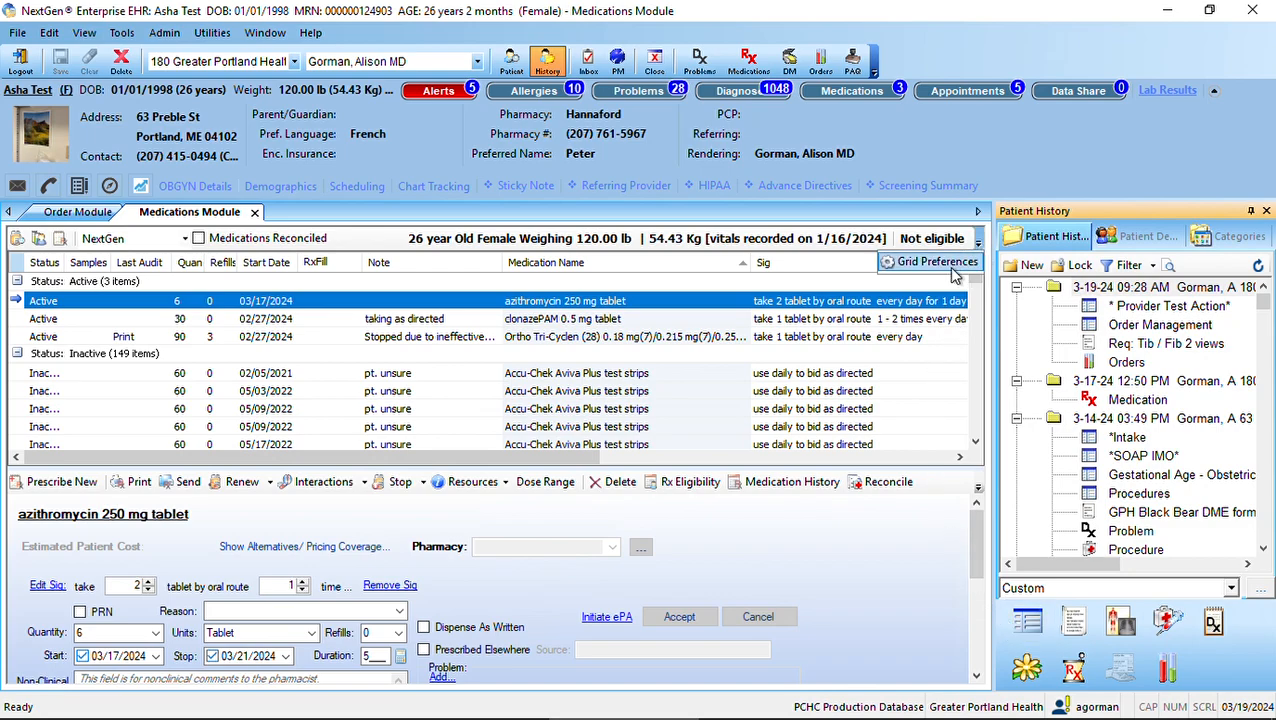
Open the column display settings for the medications grid and remove Samples from the displayed fields
right_click(952, 268)
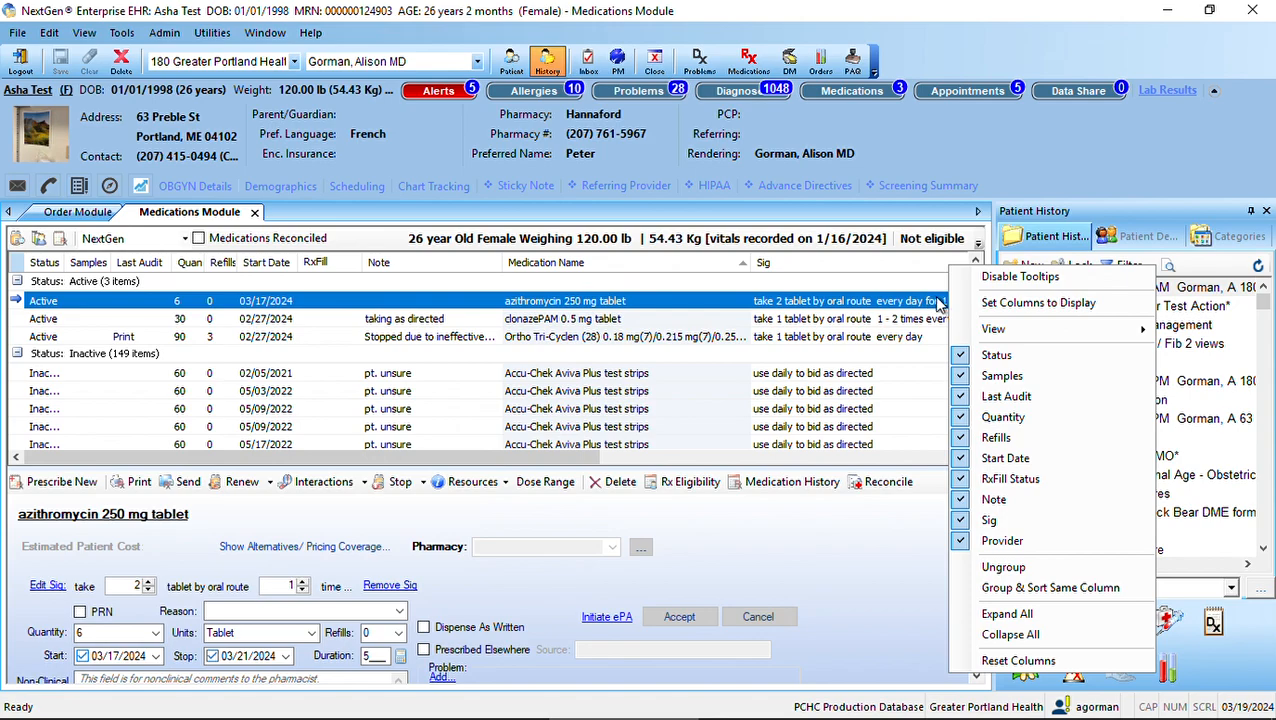
left_click(1012, 314)
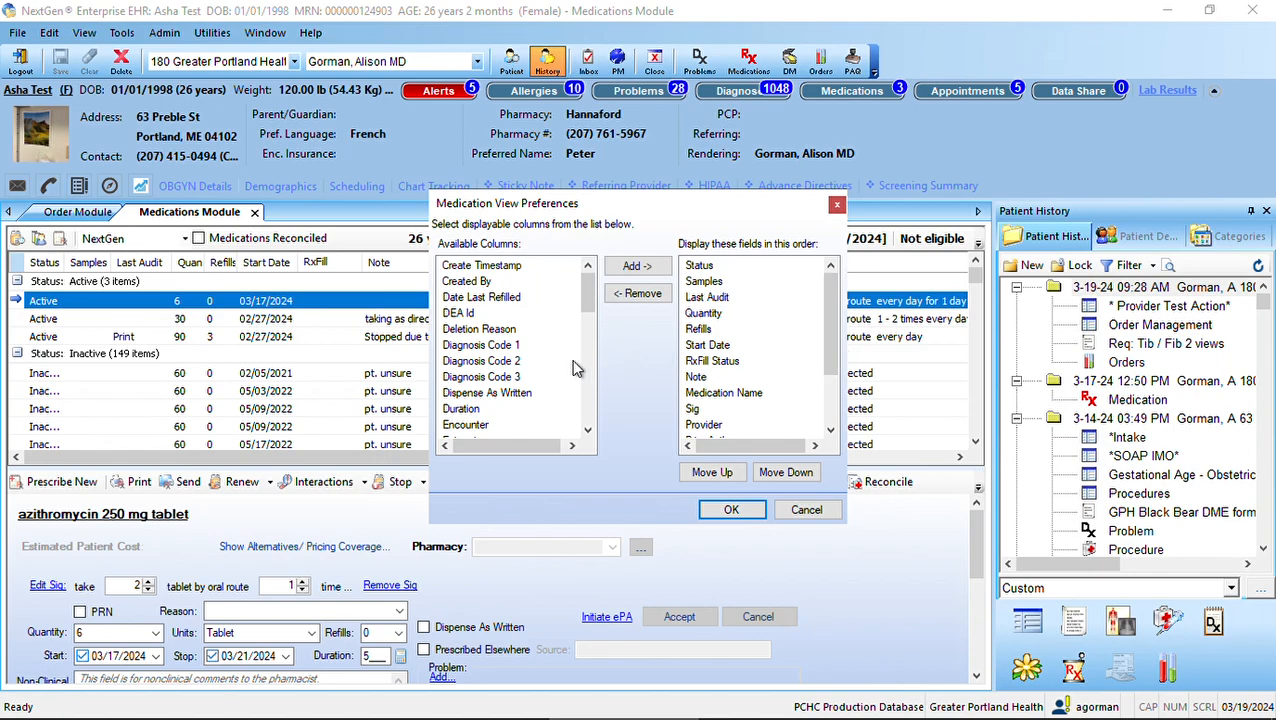
left_click_drag(830, 348, 835, 304)
left_click(721, 285)
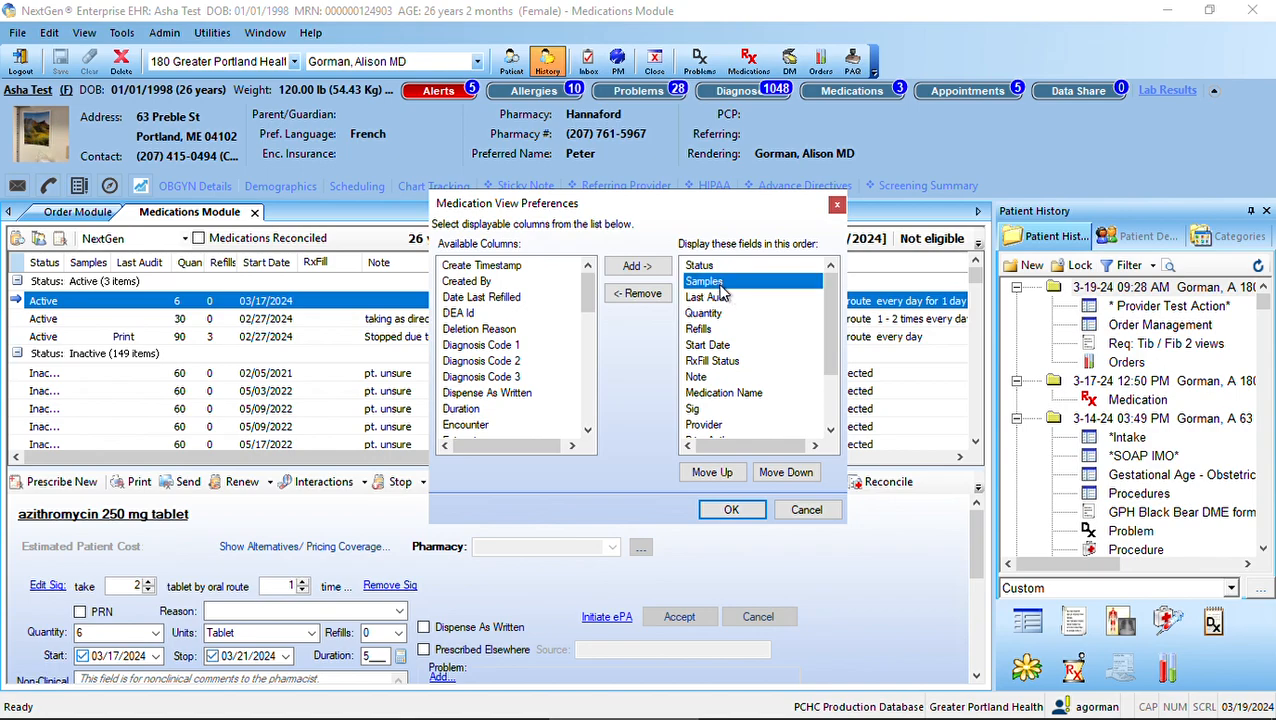
left_click(646, 297)
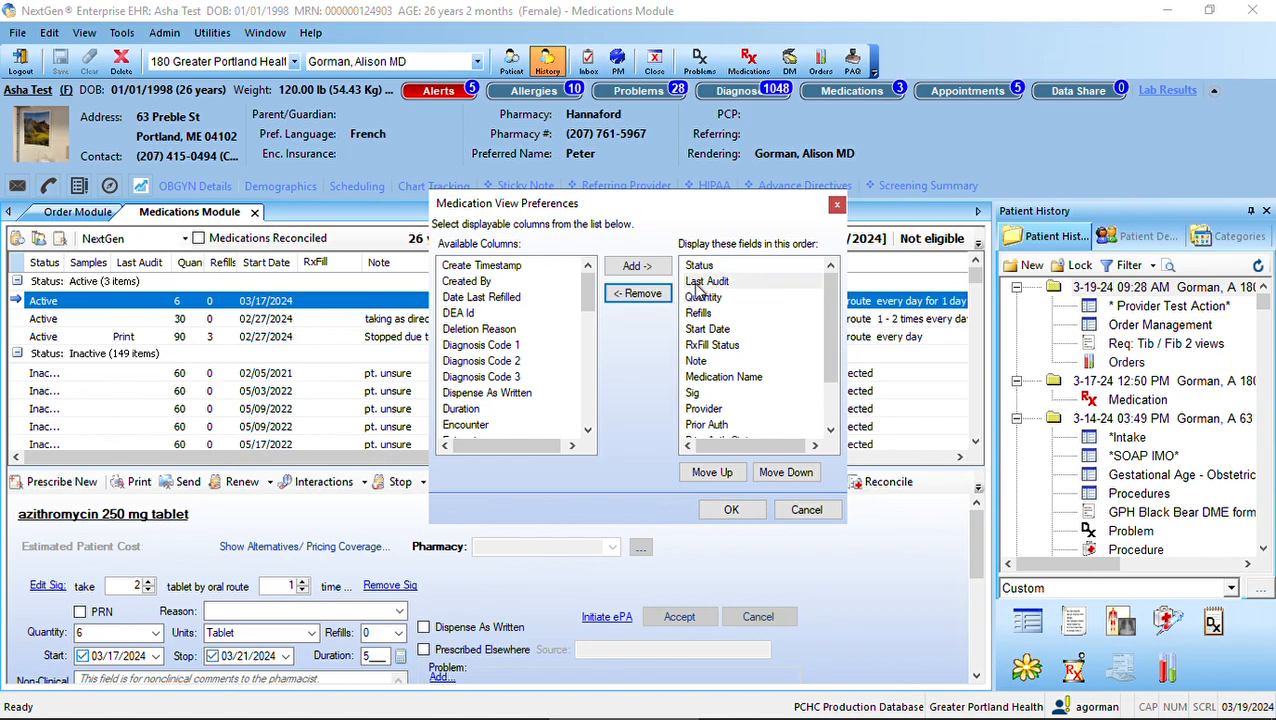
Add Samples from the available columns back to the displayed fields
left_click_drag(590, 300, 594, 394)
left_click(485, 395)
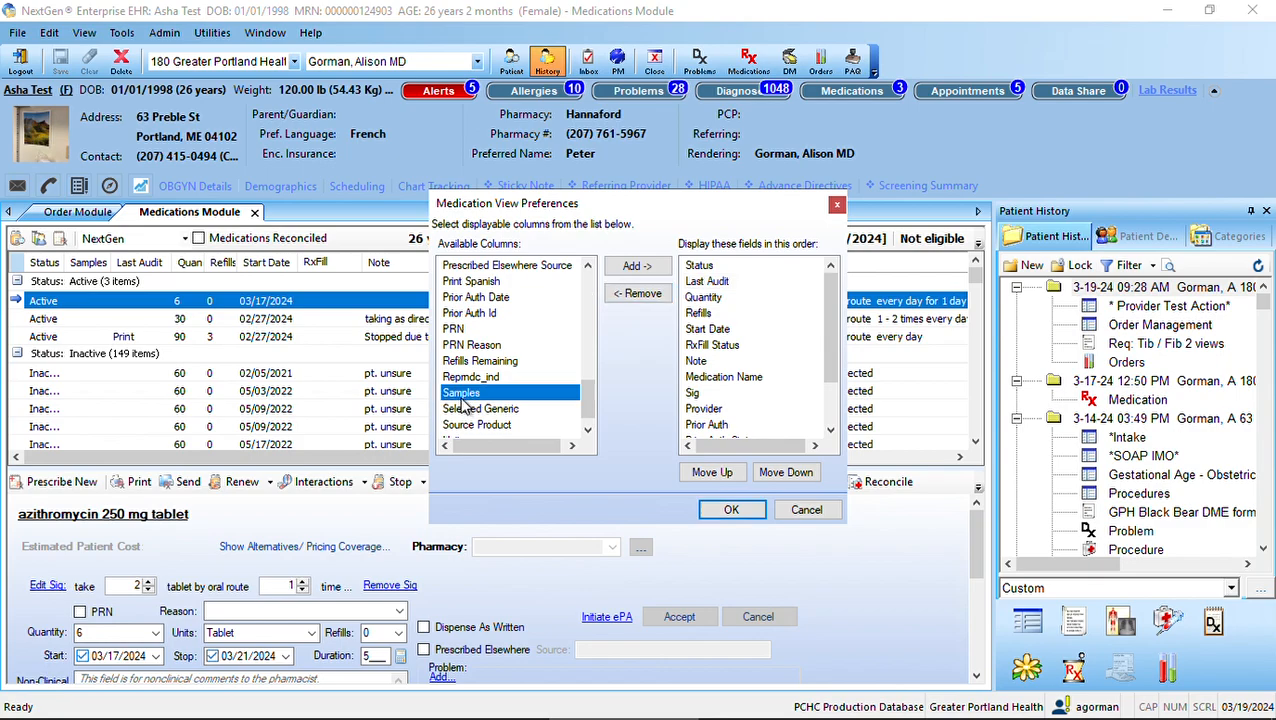
left_click(640, 268)
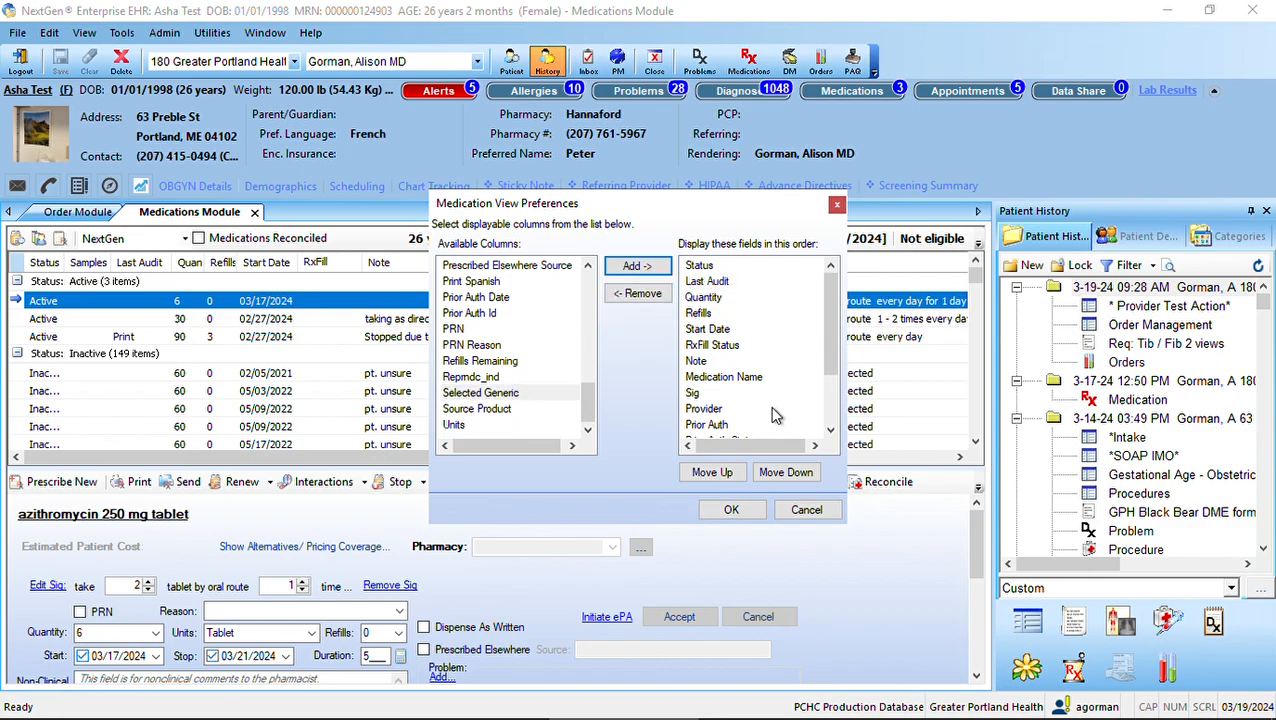
Reorder the displayed fields so that Samples sits second, directly below Status
left_click_drag(831, 362, 838, 416)
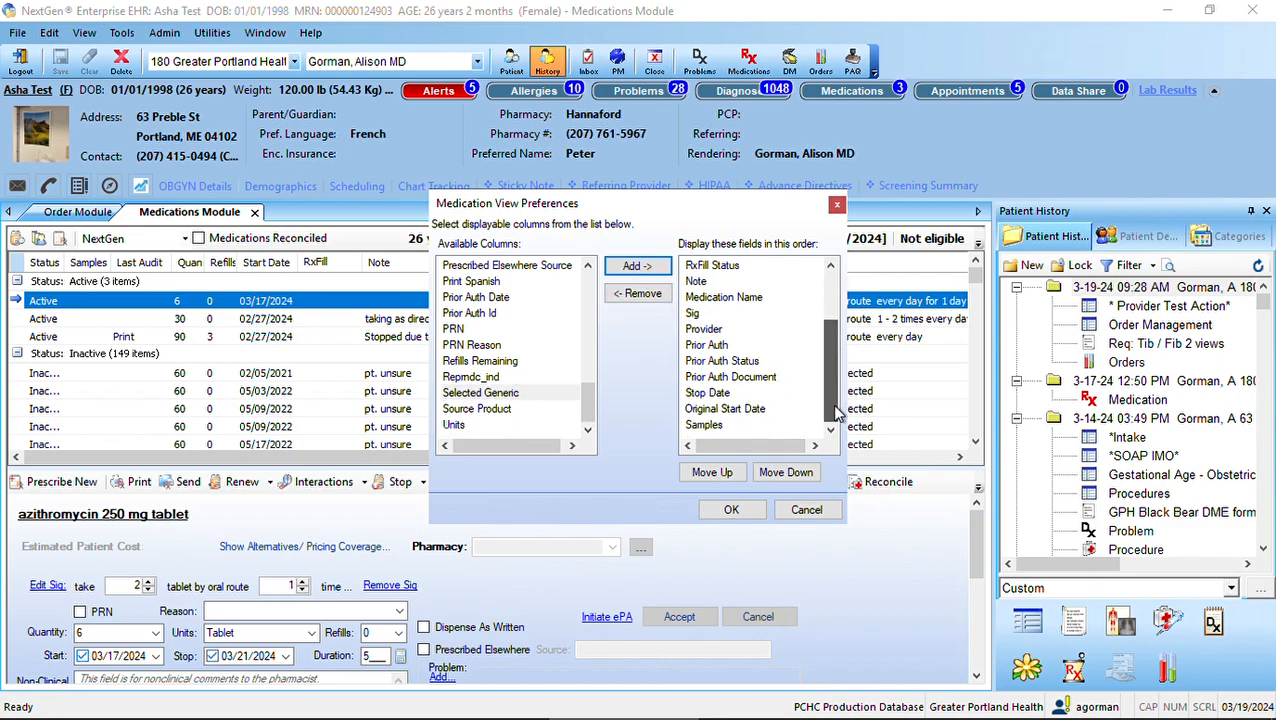
left_click(716, 426)
left_click(711, 476)
double_click(712, 474)
double_click(712, 474)
triple_click(712, 474)
double_click(712, 474)
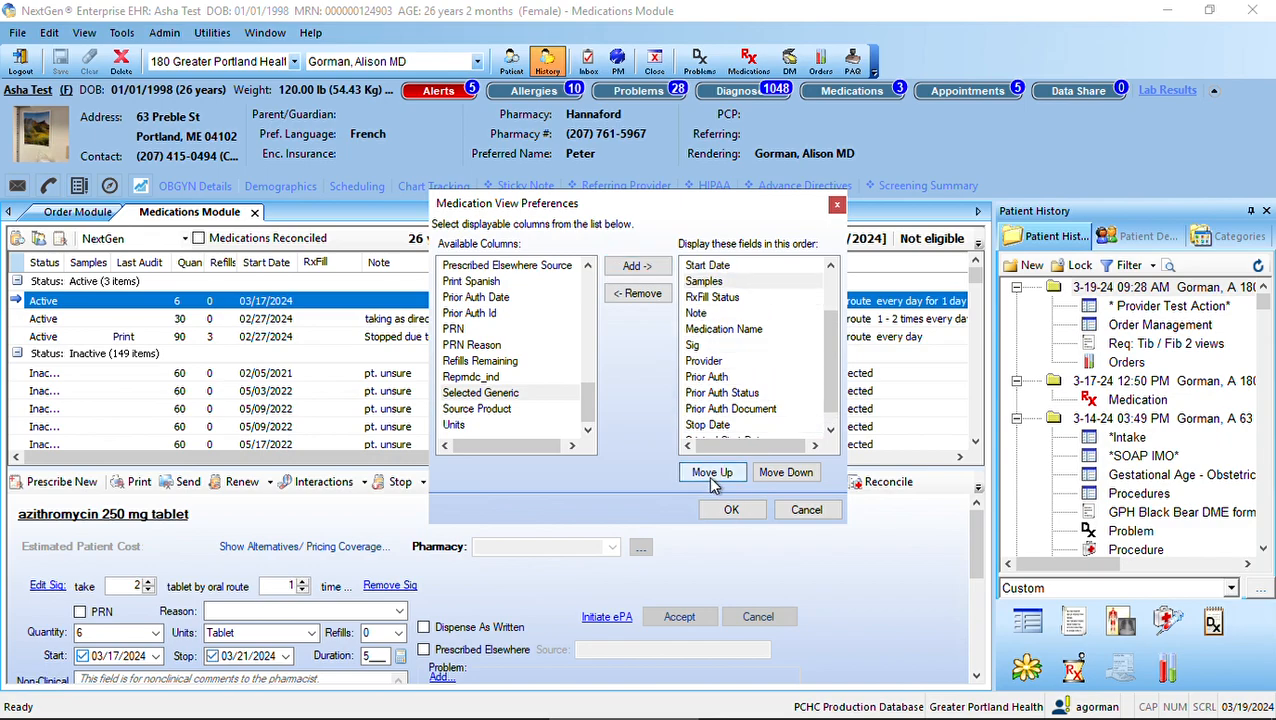
left_click(712, 474)
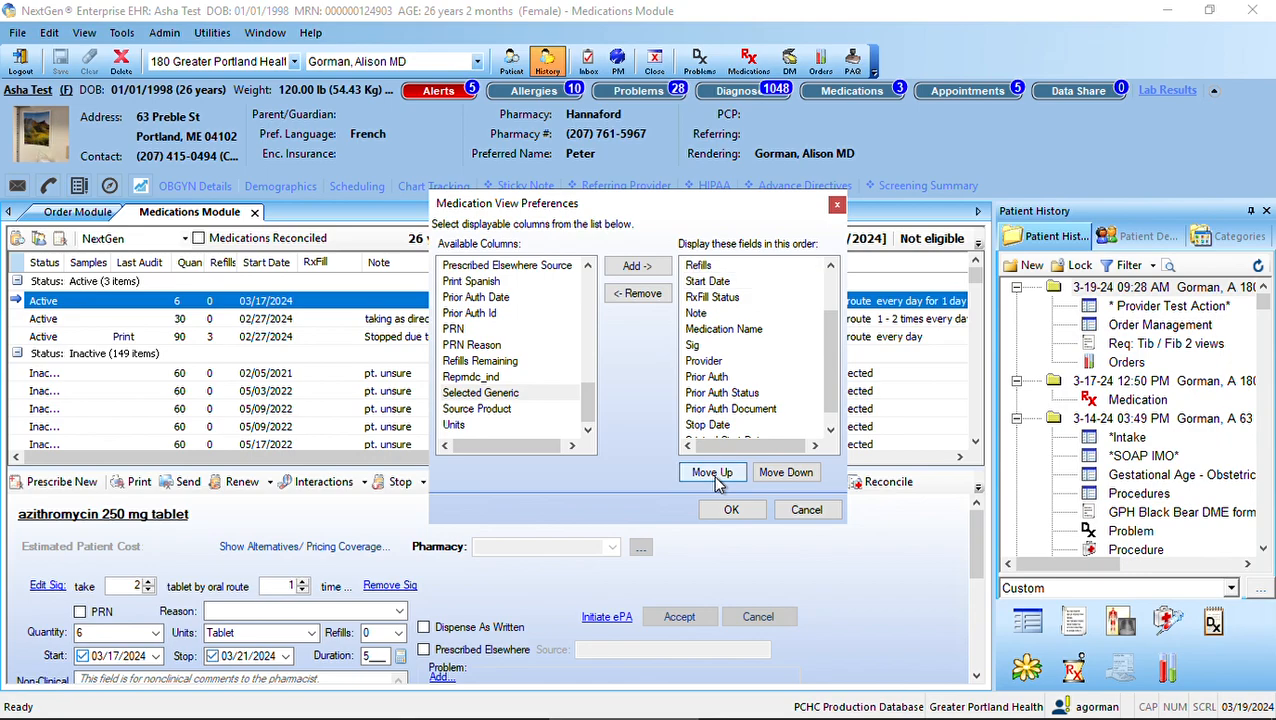
left_click_drag(826, 380, 821, 337)
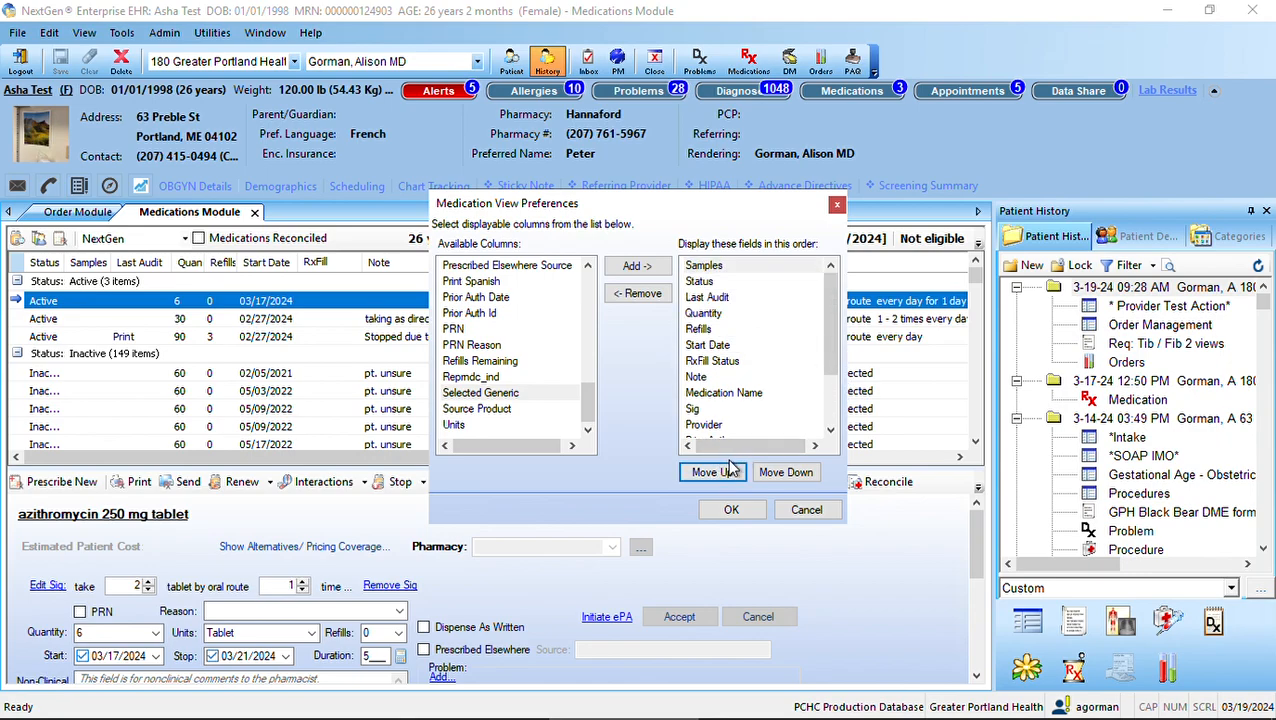
left_click(786, 474)
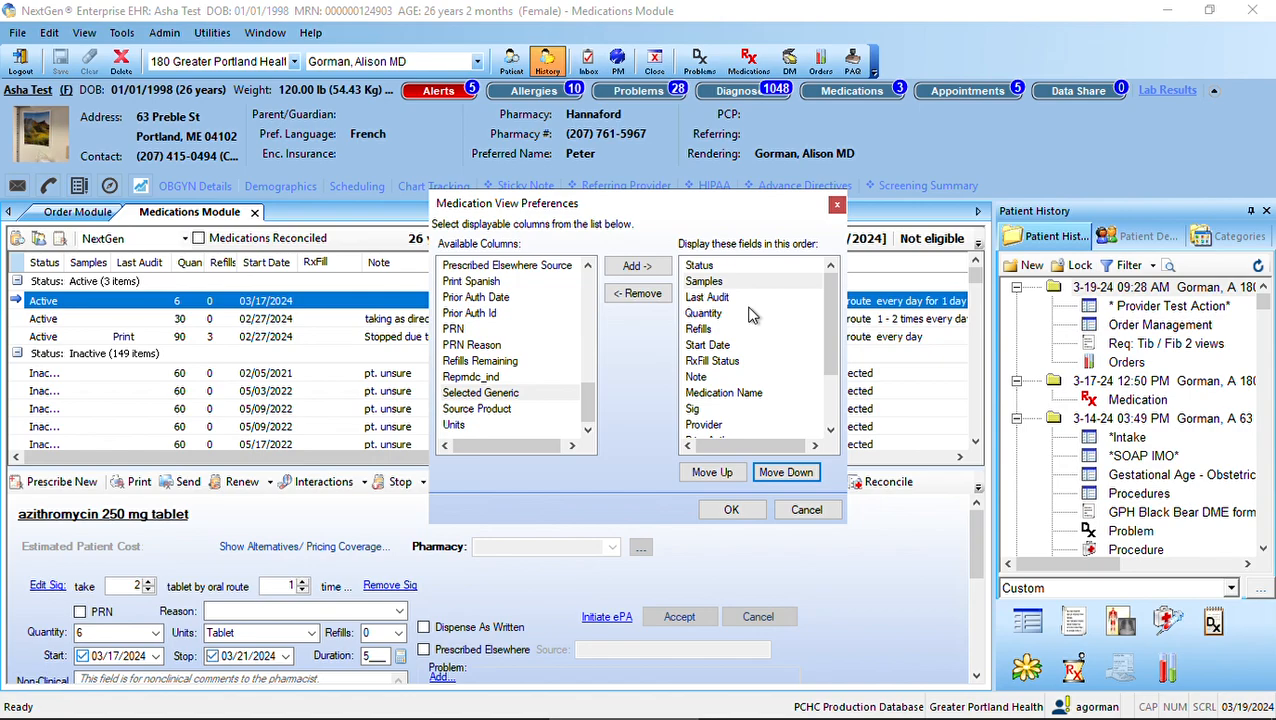
Review the displayed fields from Last Audit through Original Start Date and apply the medication view preferences
left_click(740, 297)
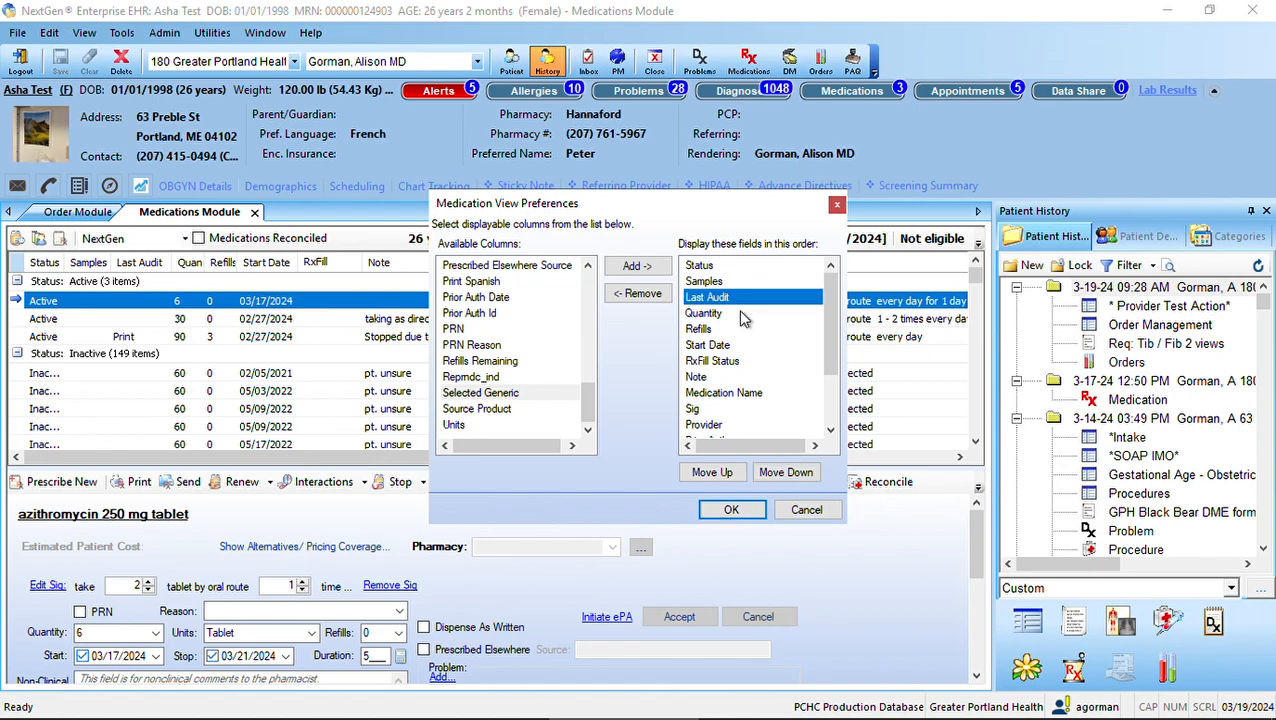
left_click(709, 331)
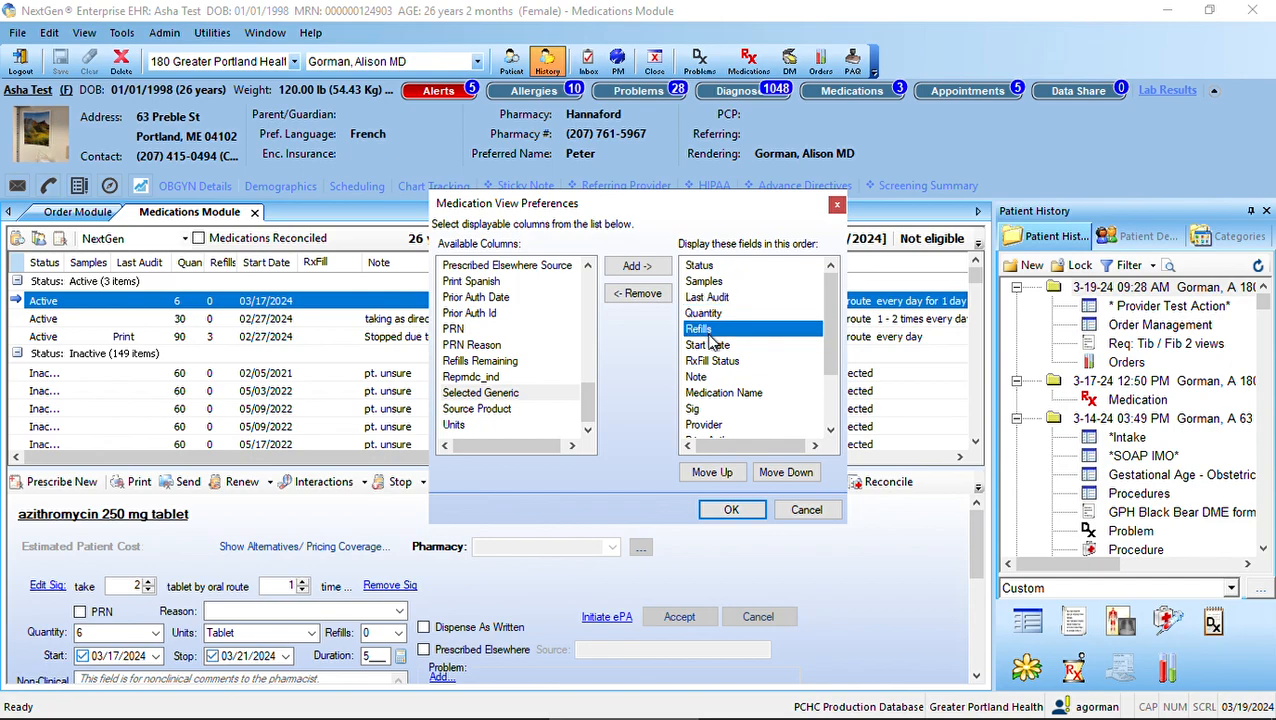
left_click(714, 352)
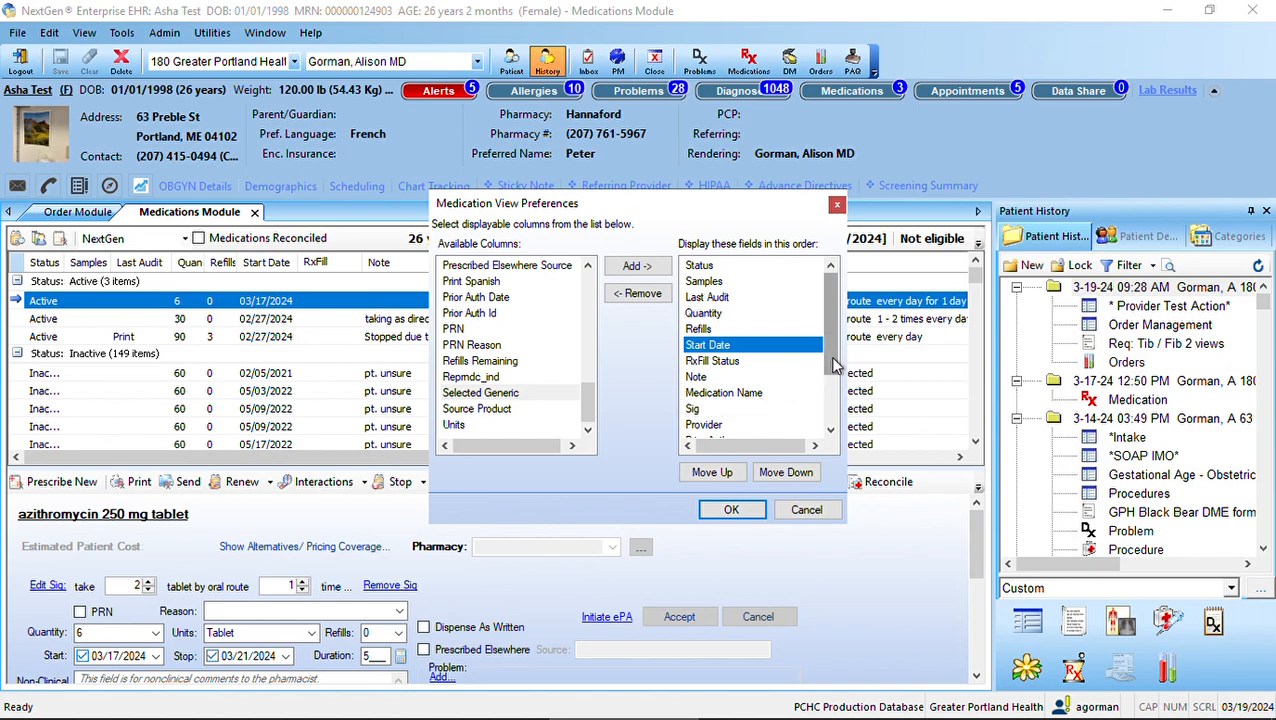
scroll(828, 370, "down", 1)
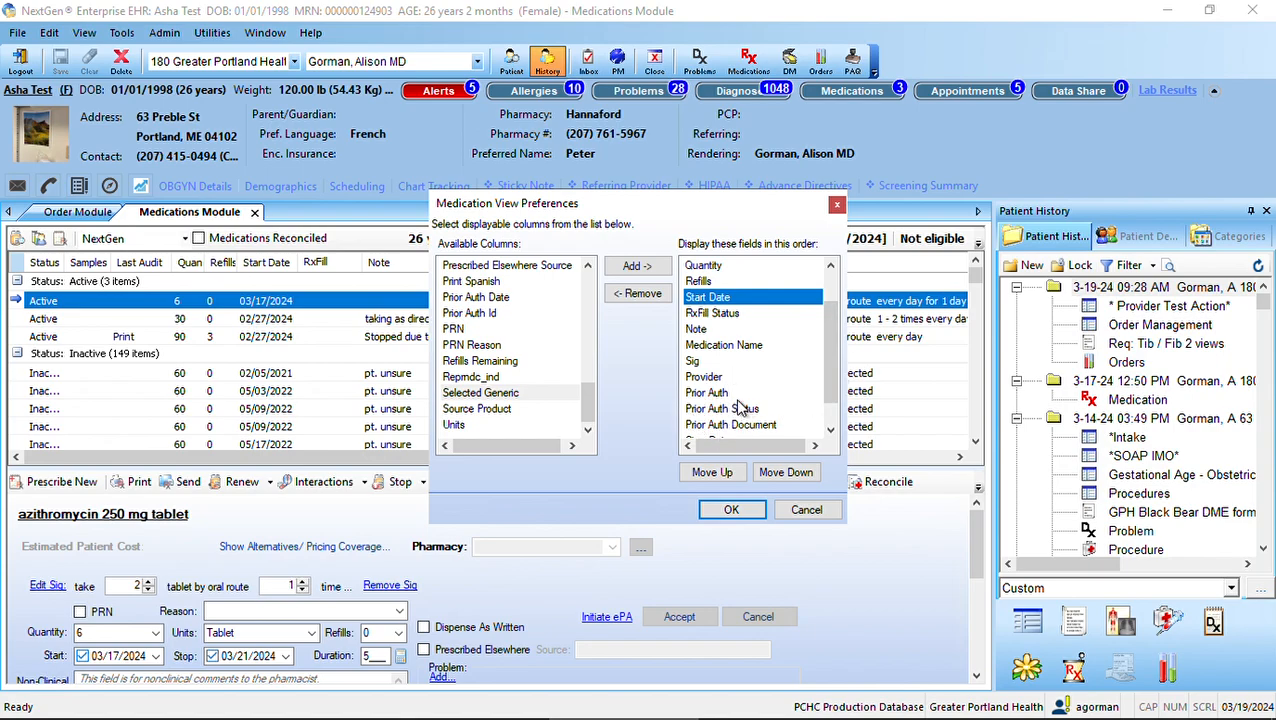
scroll(836, 387, "down", 1)
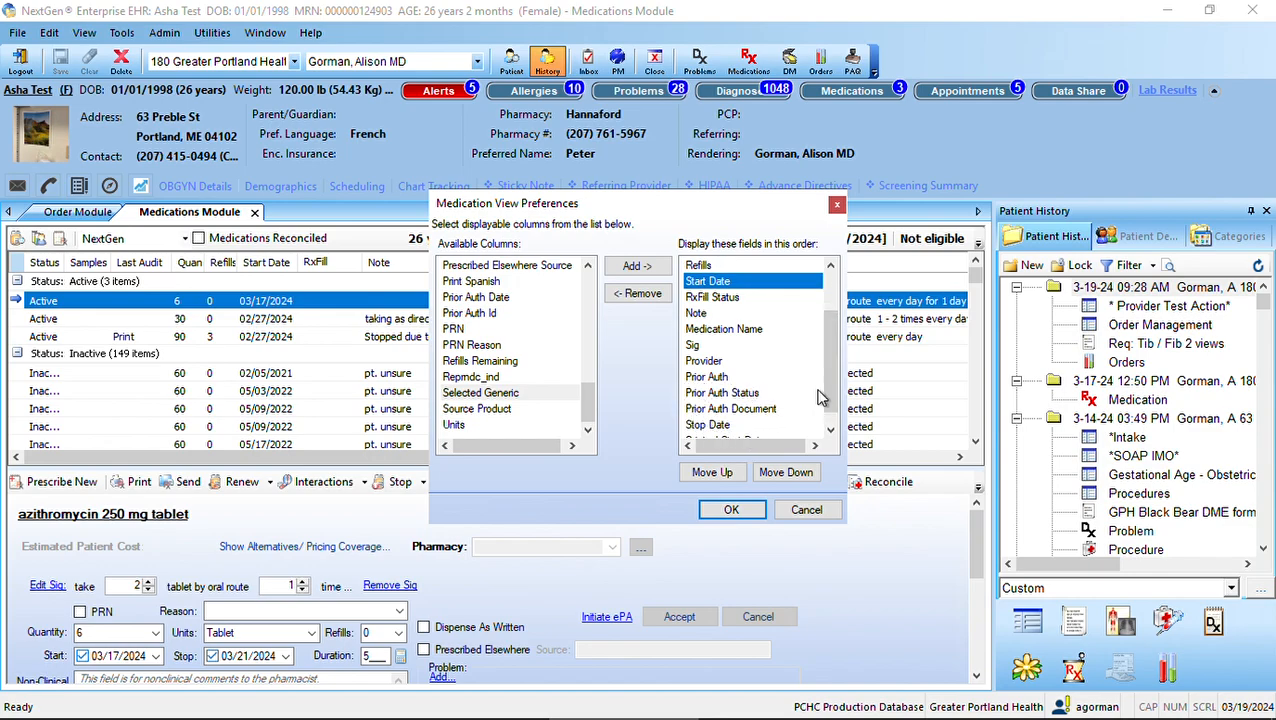
left_click_drag(833, 386, 835, 402)
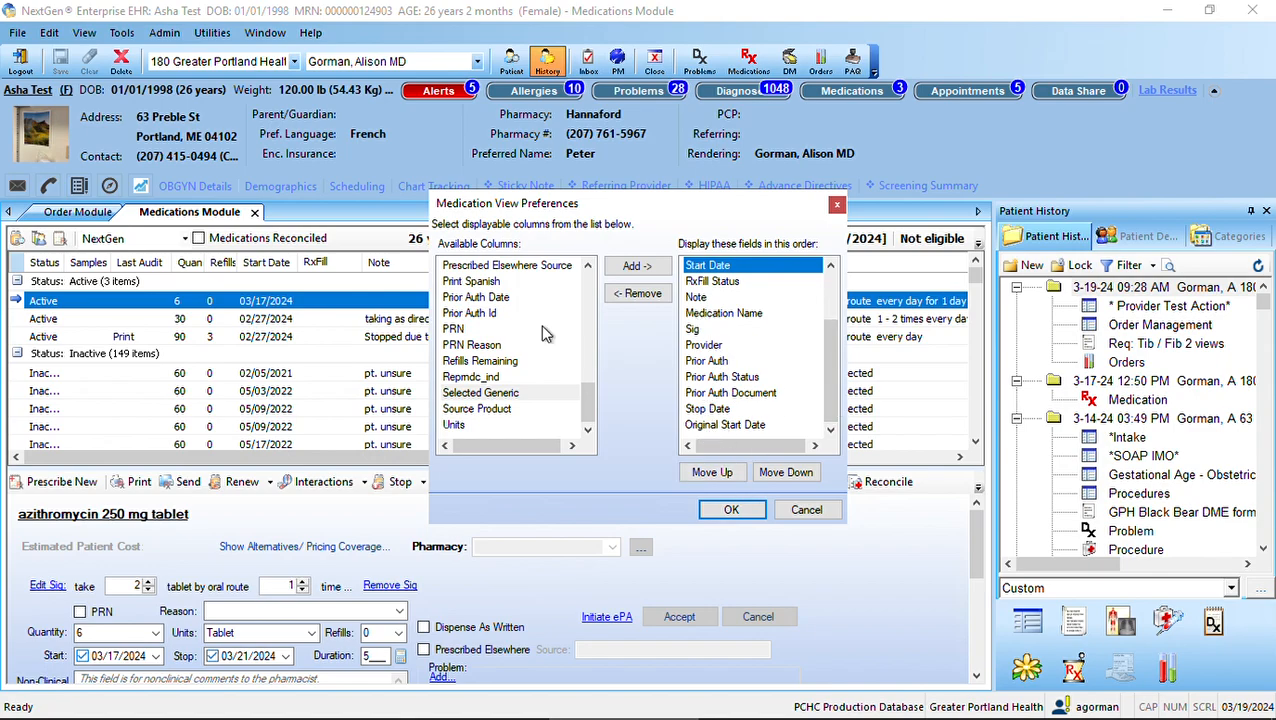
left_click_drag(836, 400, 832, 345)
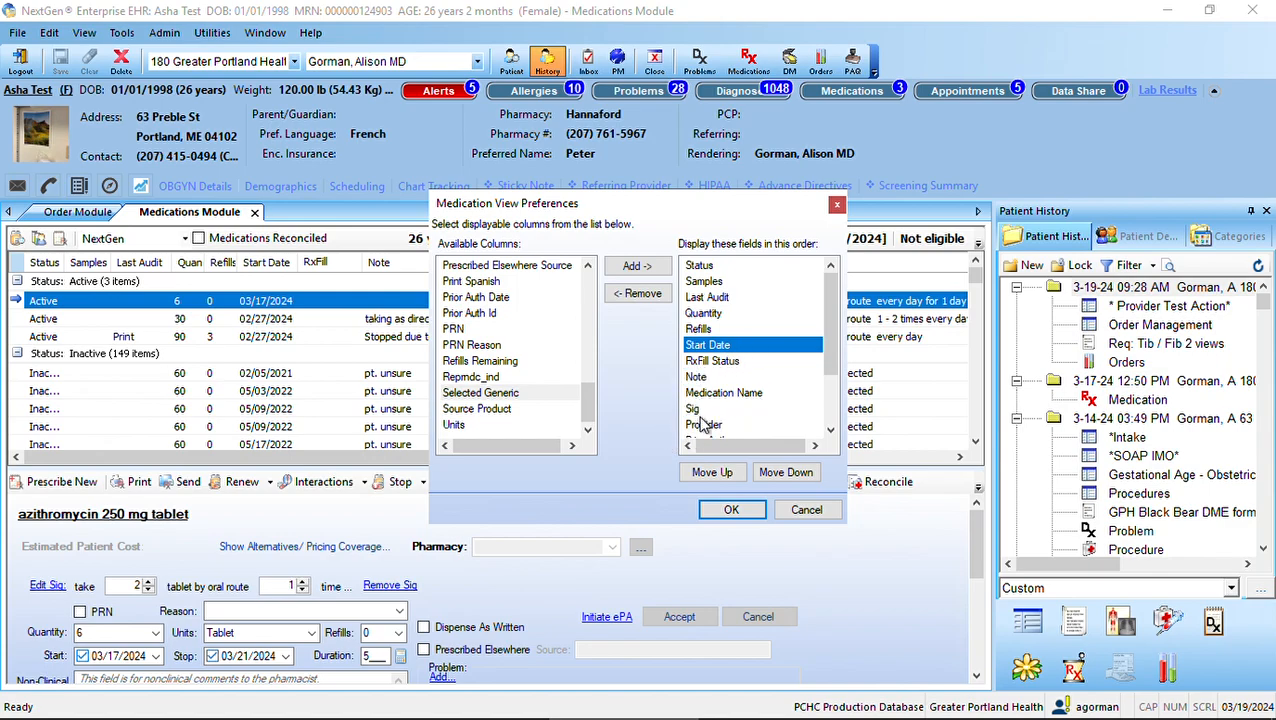
left_click_drag(832, 361, 832, 371)
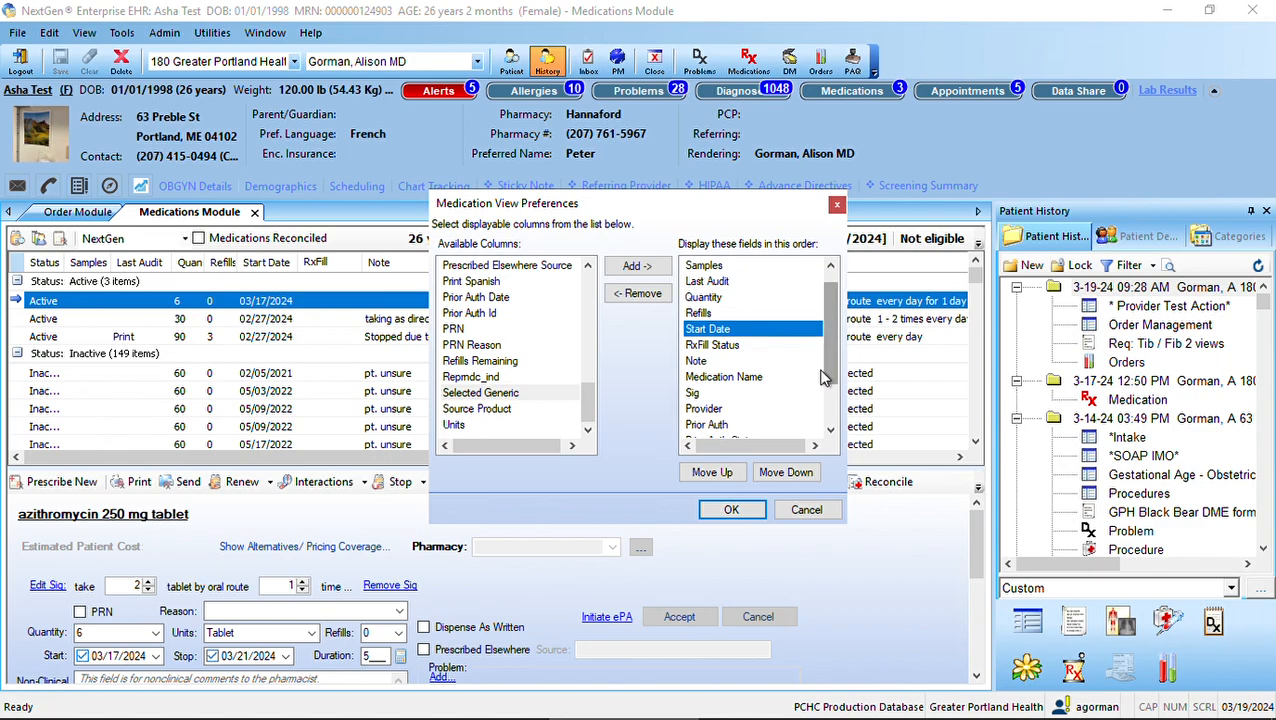
left_click(741, 511)
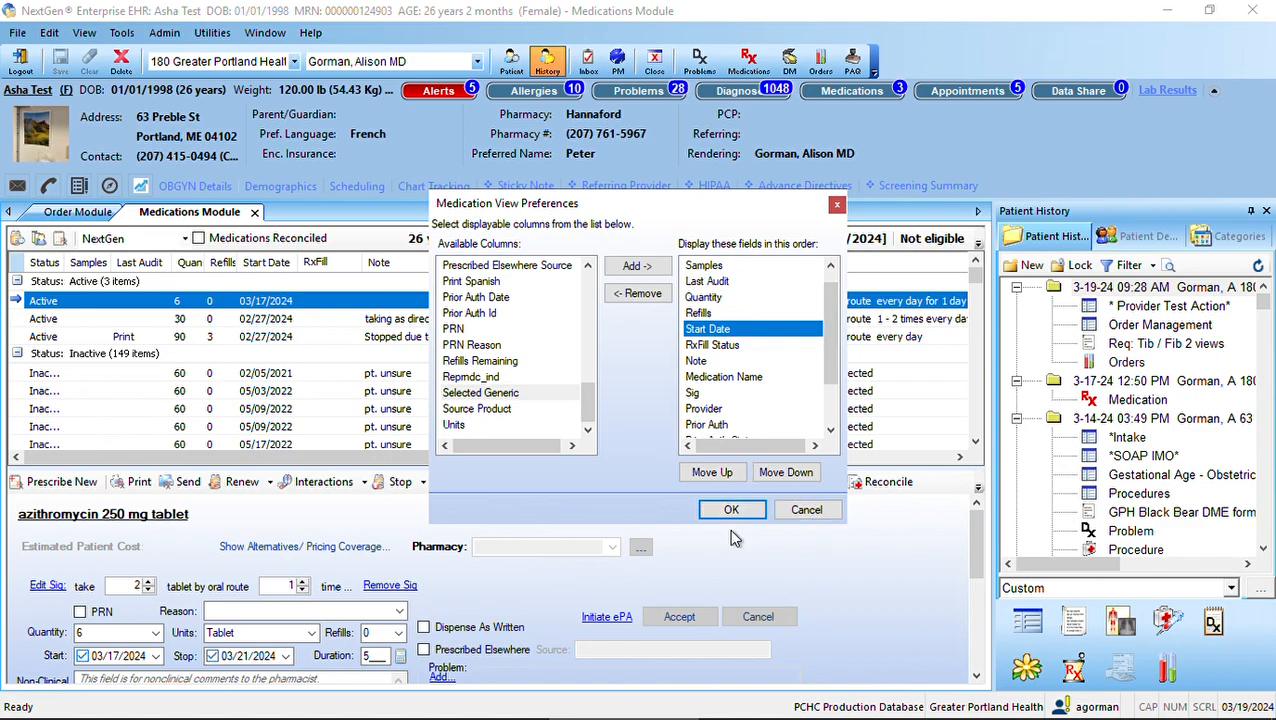
left_click(733, 511)
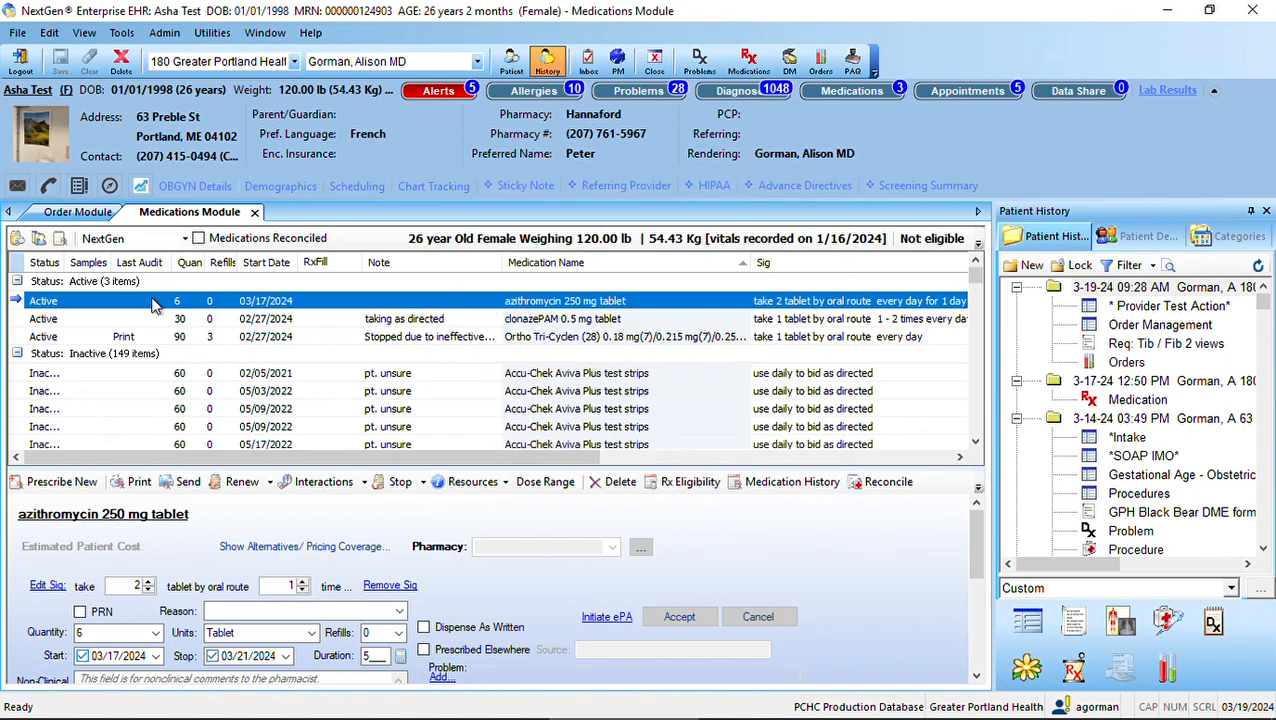
Narrow the Last Audit, RxFill, Note and Medication Name columns in the medications grid to fit more columns
left_click_drag(179, 263, 173, 263)
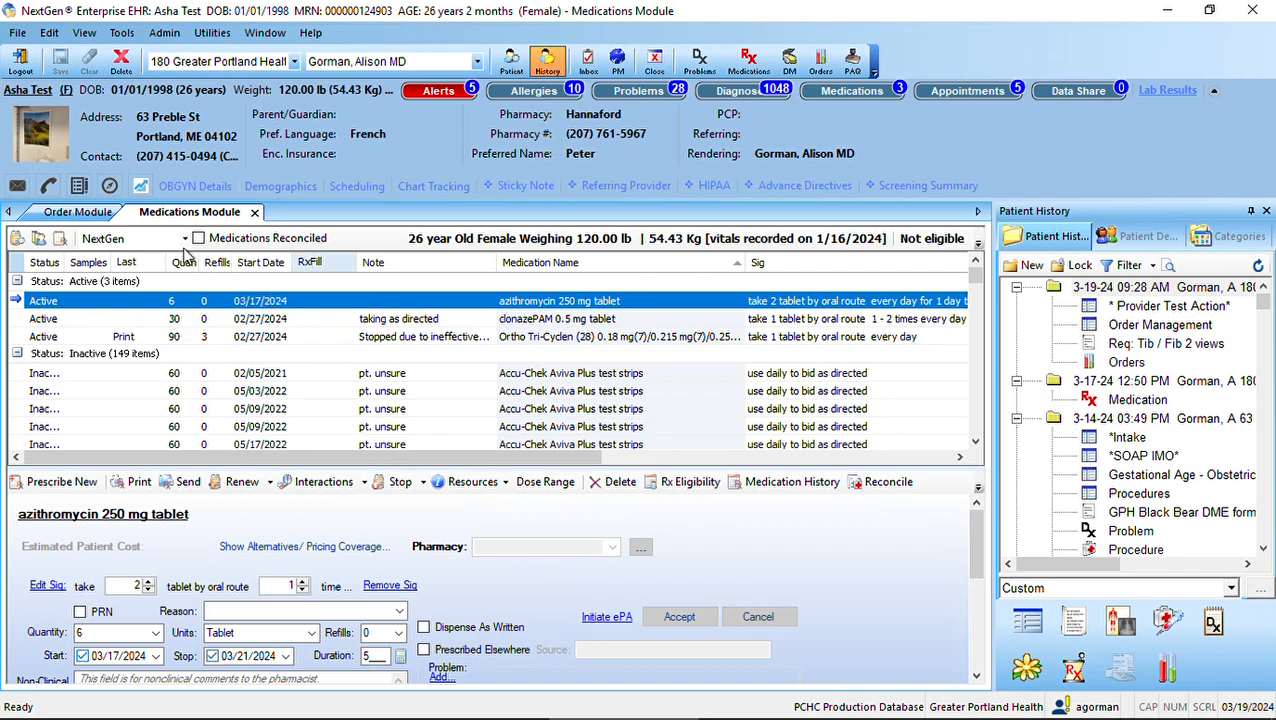
left_click_drag(368, 270, 348, 270)
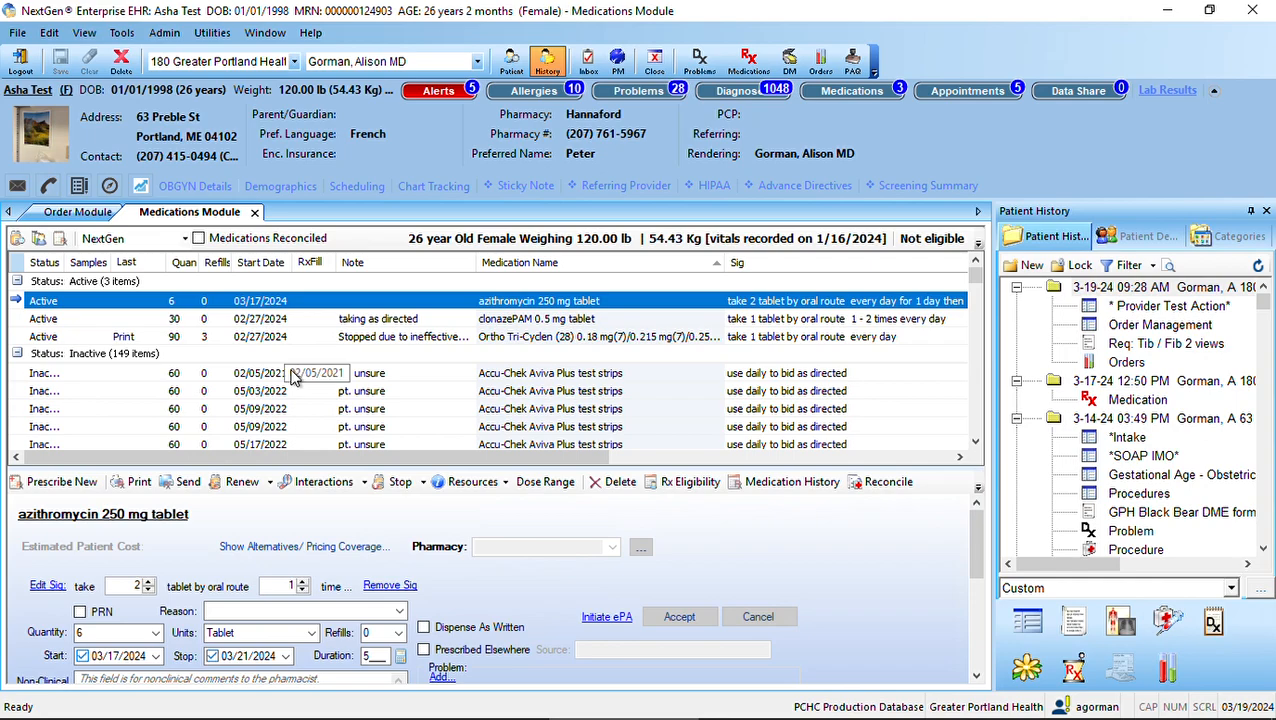
left_click_drag(476, 270, 440, 270)
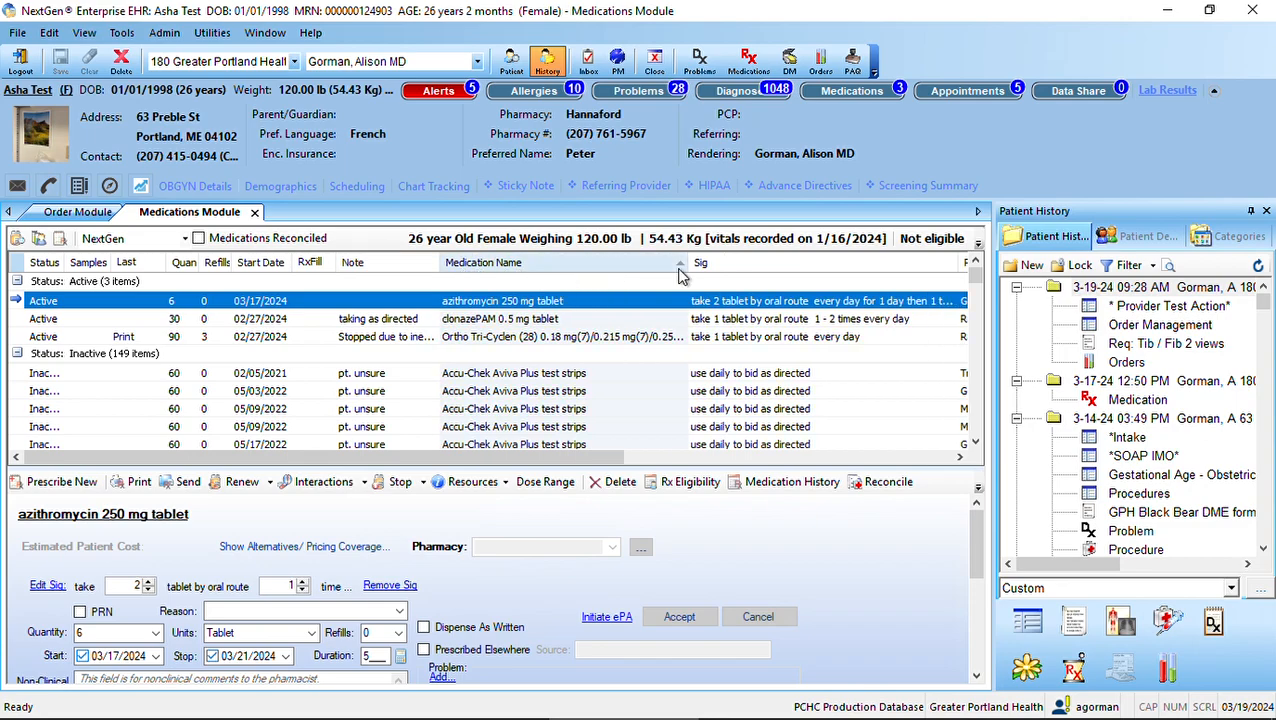
left_click_drag(702, 266, 668, 270)
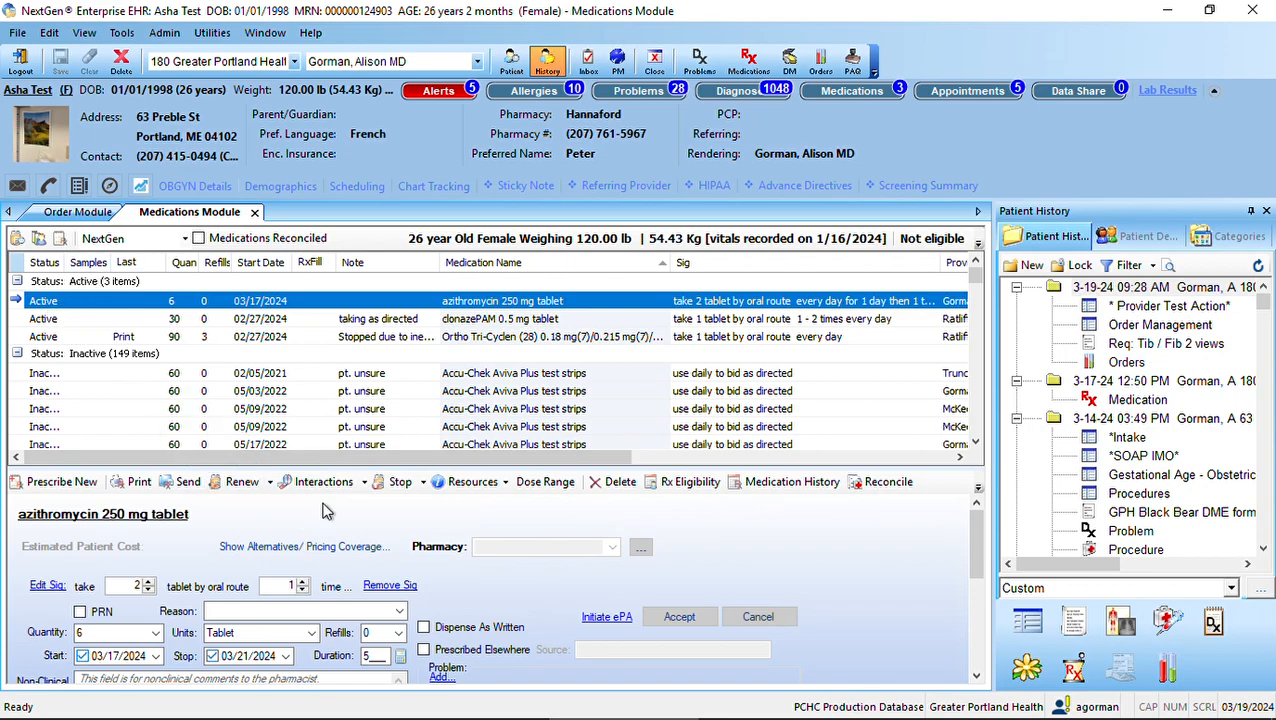
Check the Samples column among the inactive medications and widen the Last Audit column until its full heading fits
left_click_drag(983, 280, 990, 335)
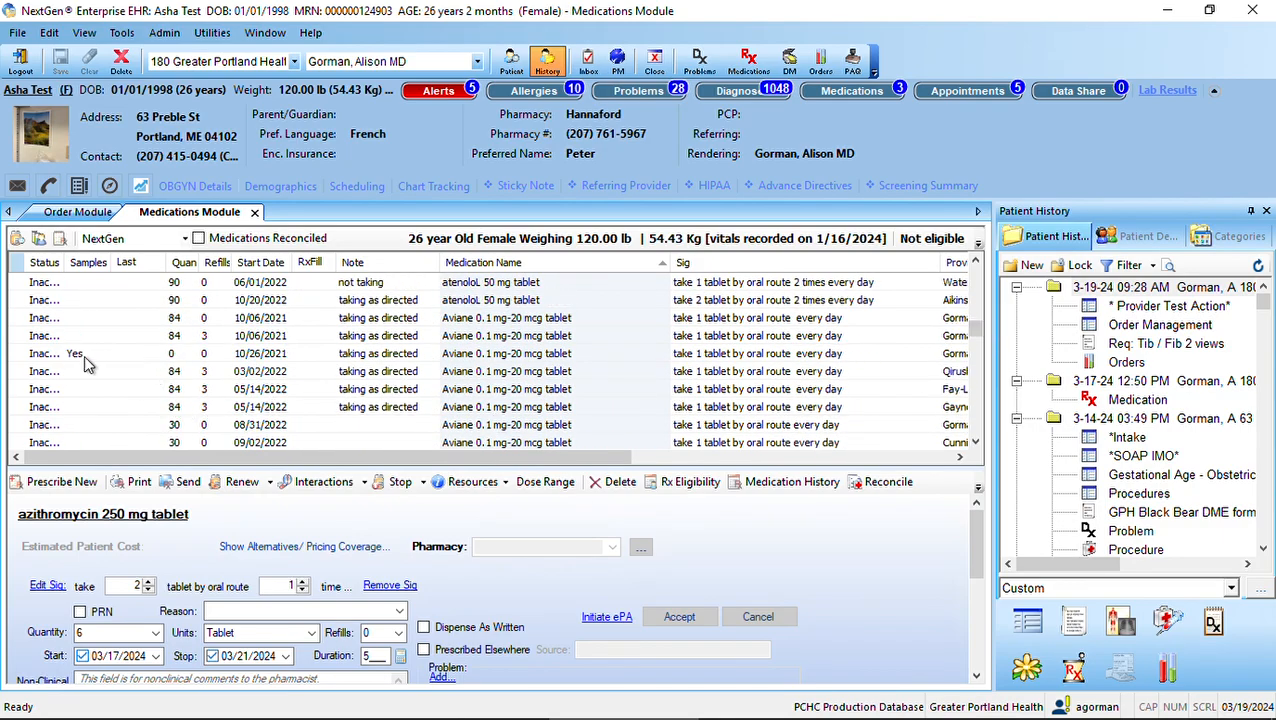
left_click_drag(981, 333, 972, 272)
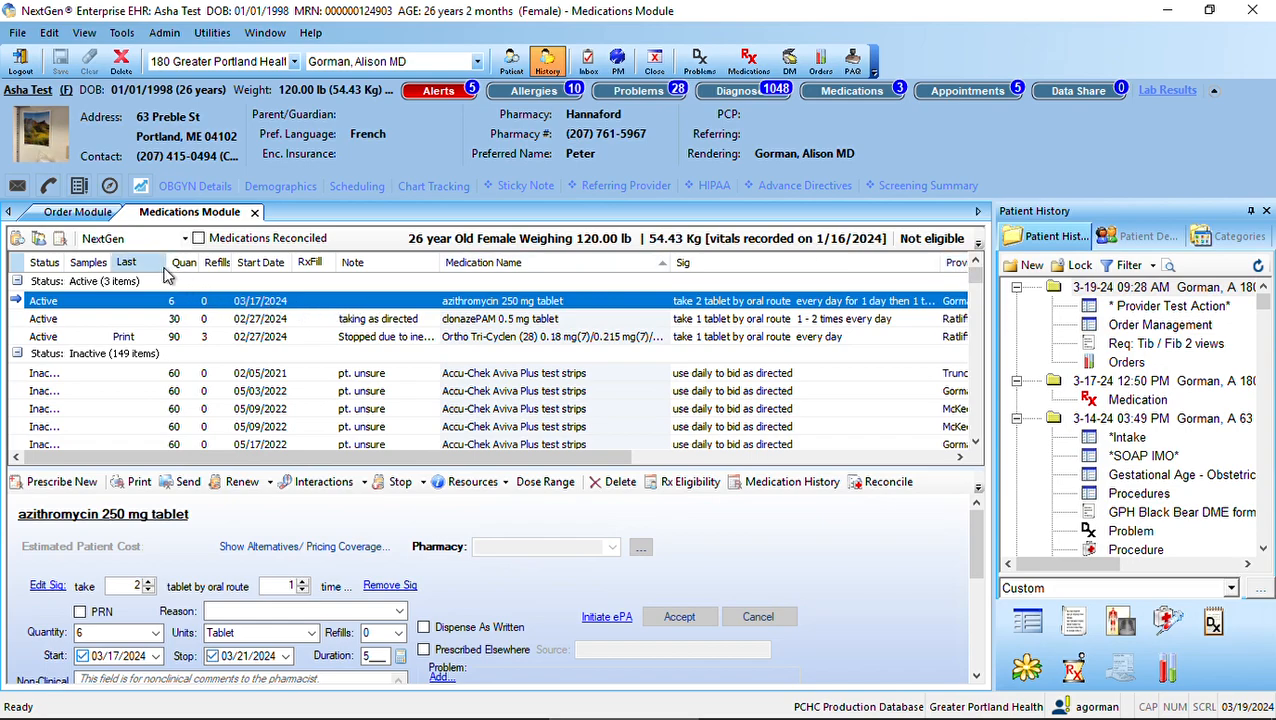
left_click_drag(177, 271, 183, 270)
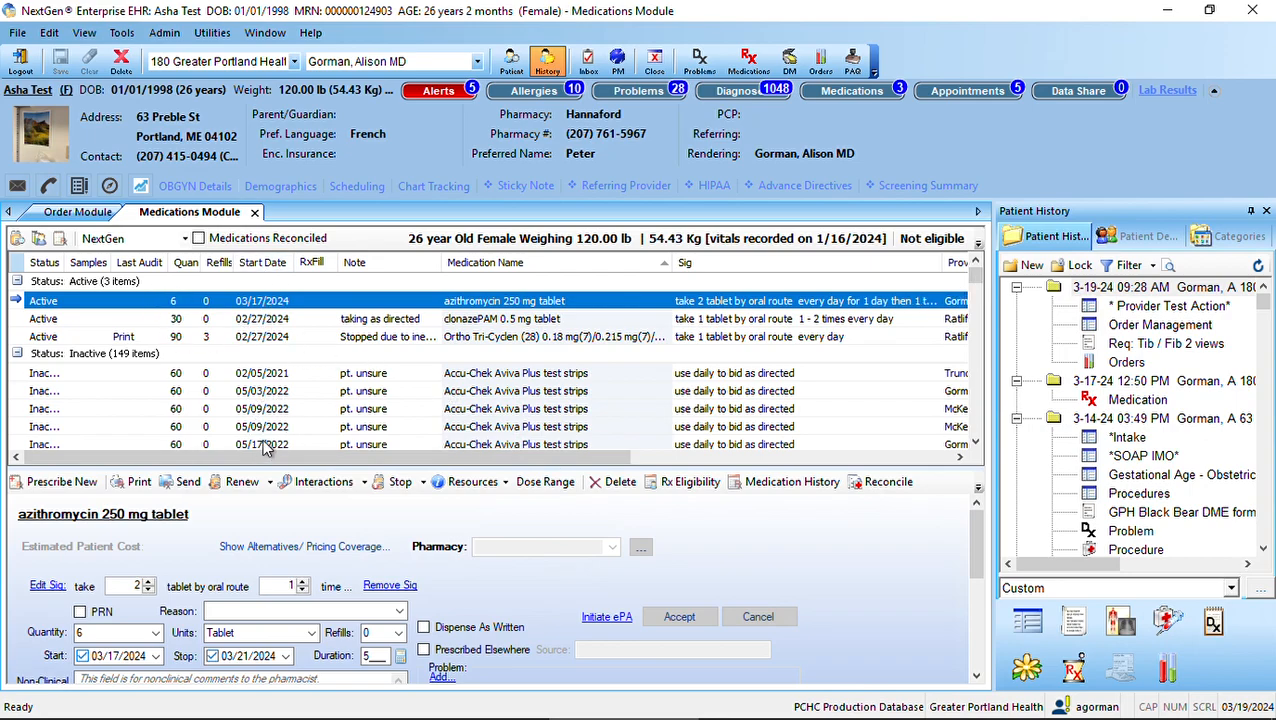
Renew the active clonazePAM 0.5 mg tablet, acknowledging its drug interactions
left_click(255, 324)
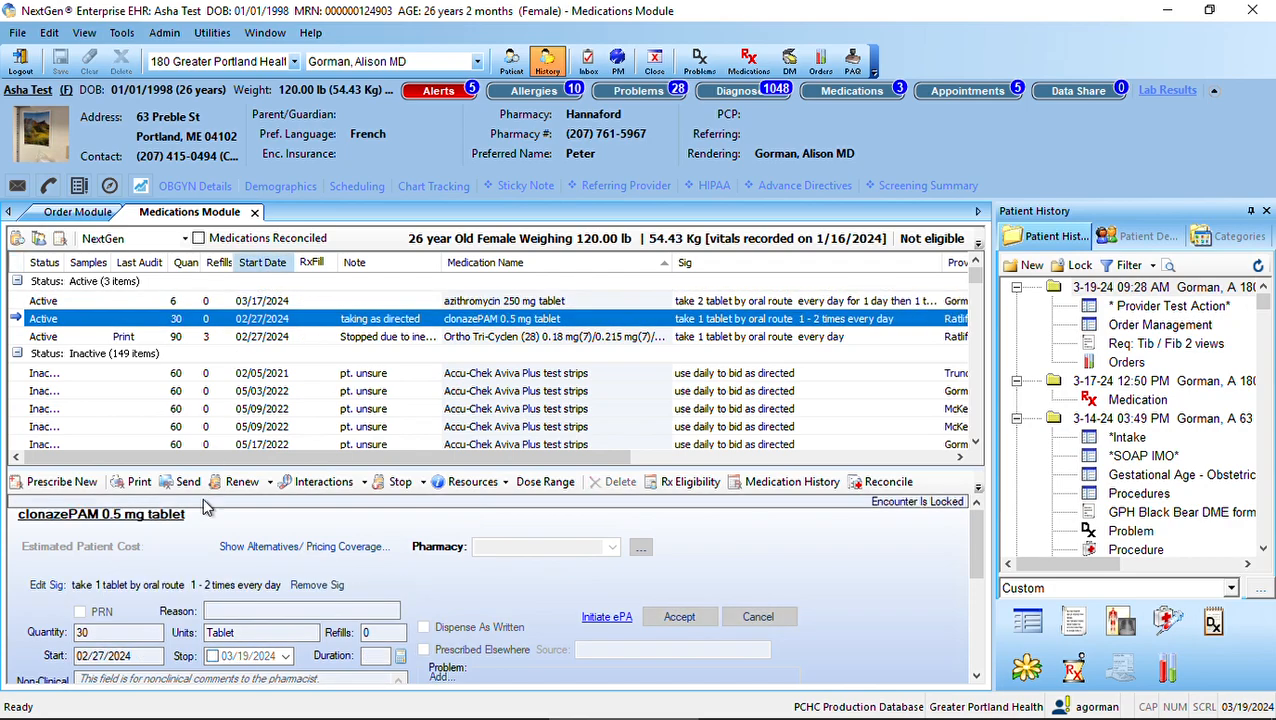
left_click(254, 488)
left_click(886, 393)
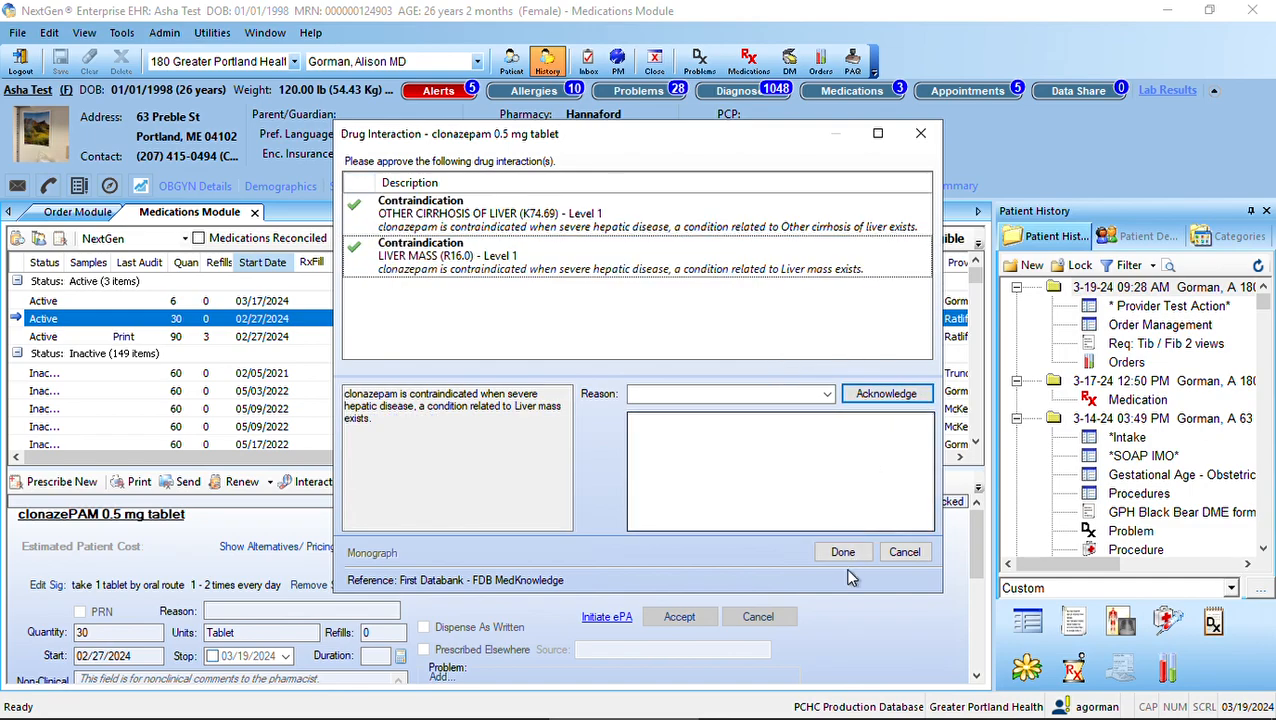
left_click(847, 559)
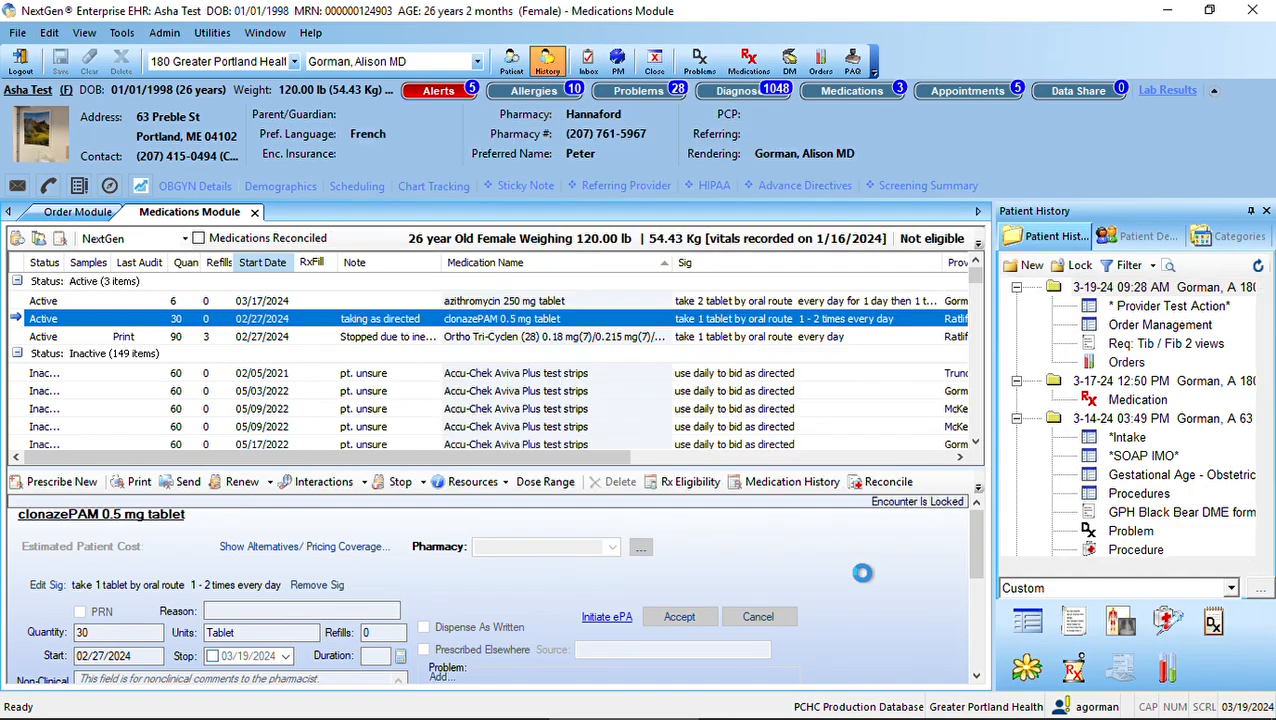